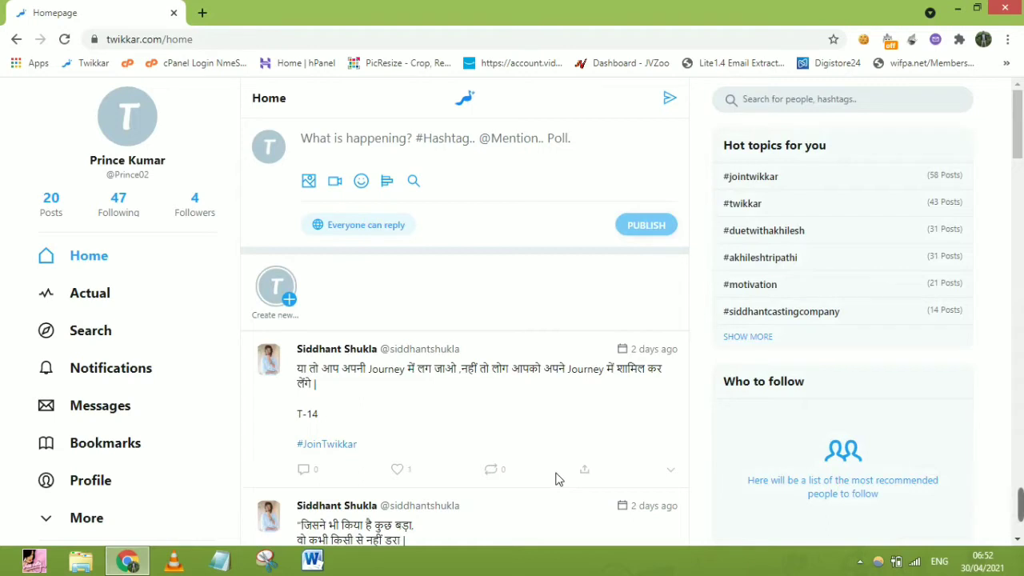
Step: Like the first feed post, raising it to 2 likes, then view and close its Share post dialog
click(408, 476)
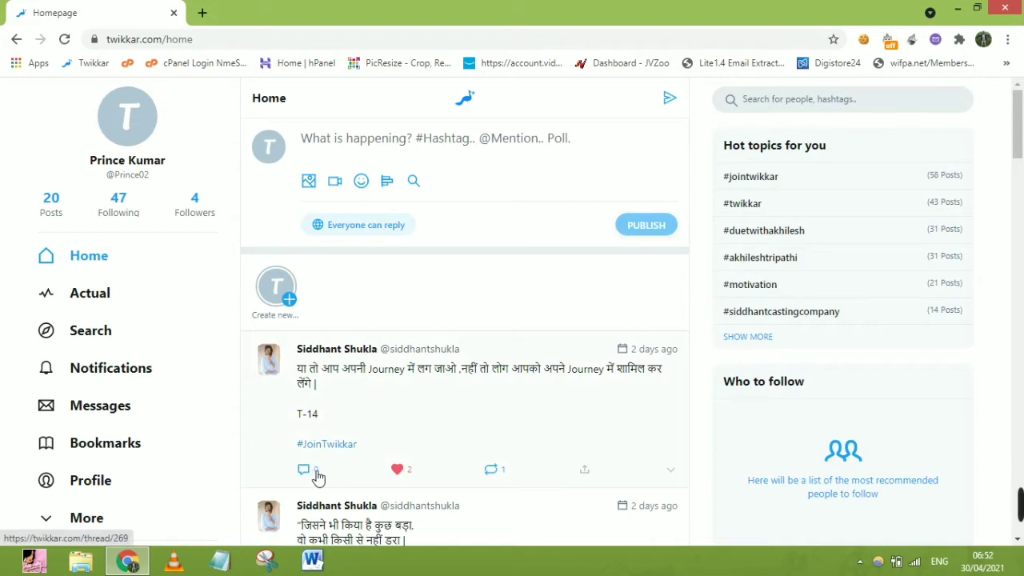
click(585, 470)
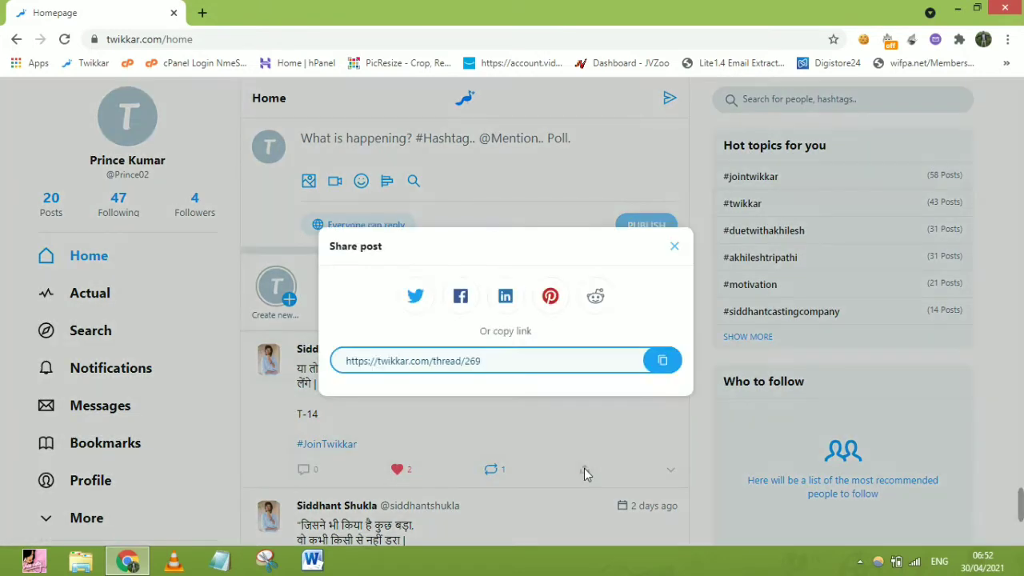
click(675, 247)
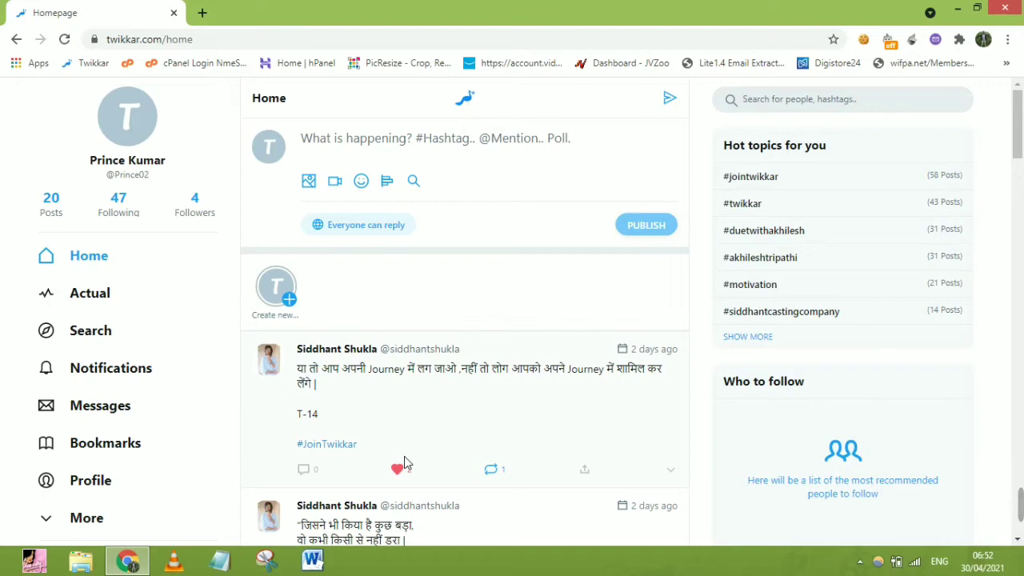
Step: Open Profile settings and start the Verify my account request under Account Verification
click(89, 520)
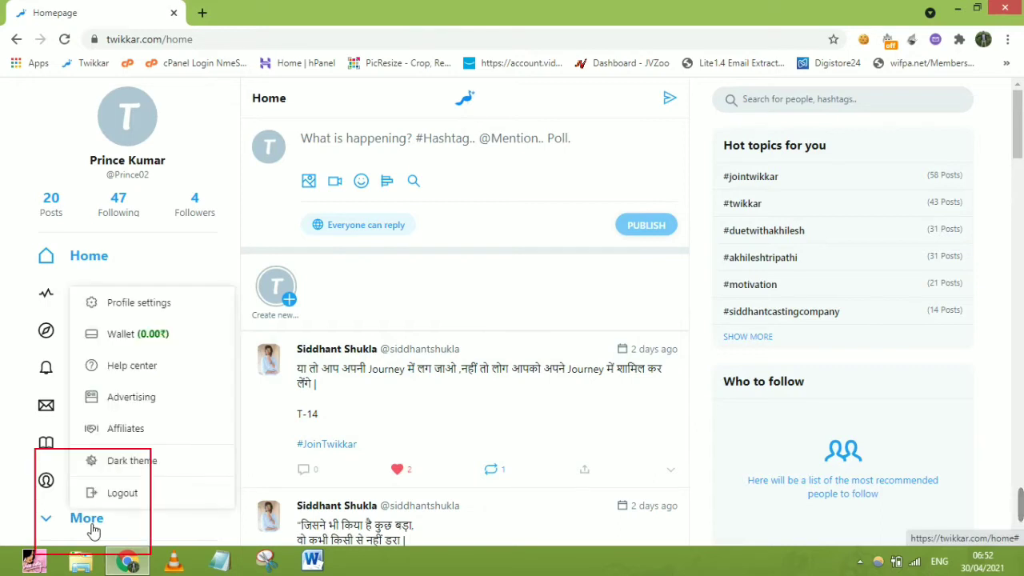
click(170, 311)
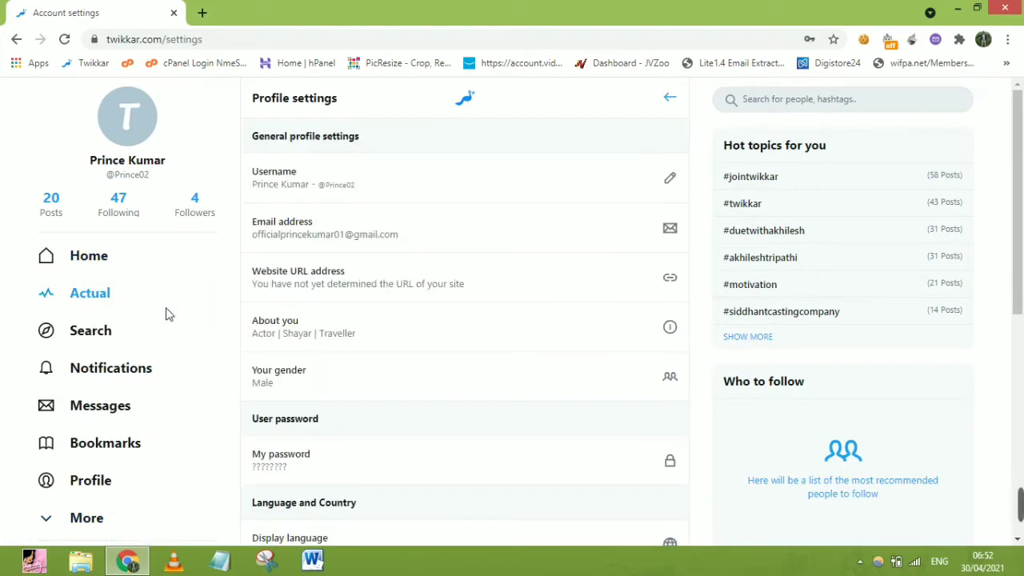
drag(1019, 200, 1022, 370)
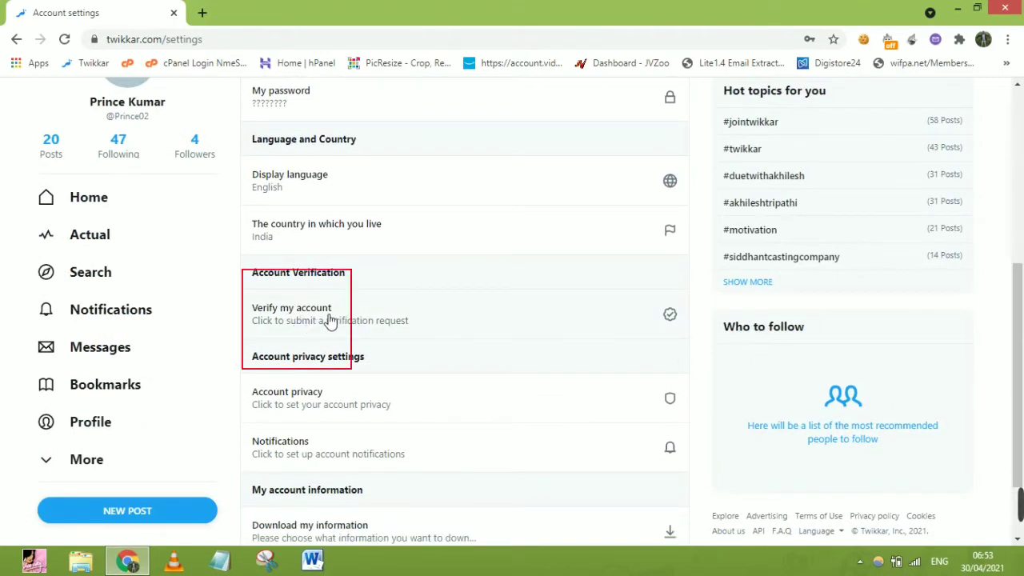
click(330, 320)
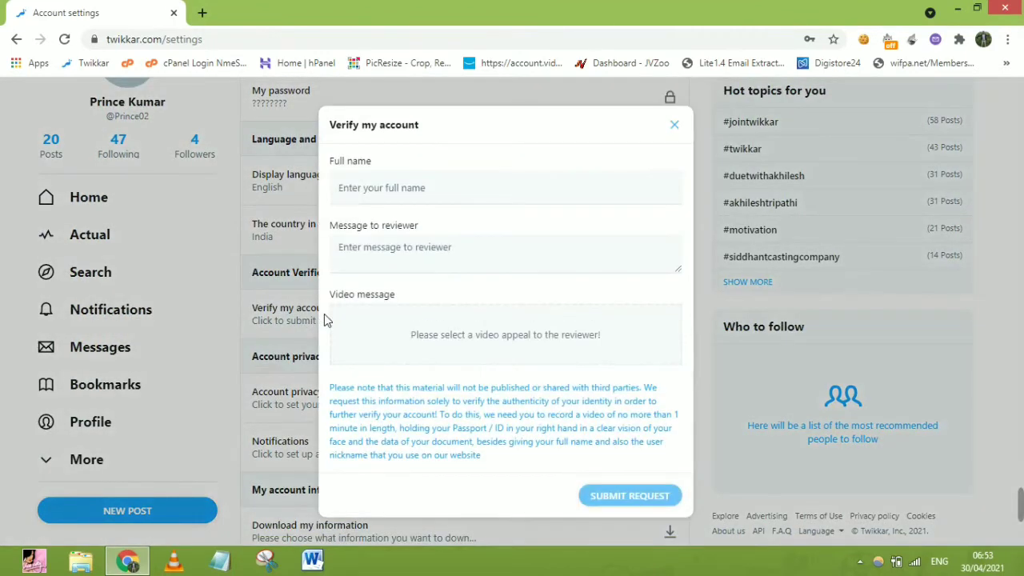
Step: Enter the user's full name in the Full name field of the verification form
click(428, 192)
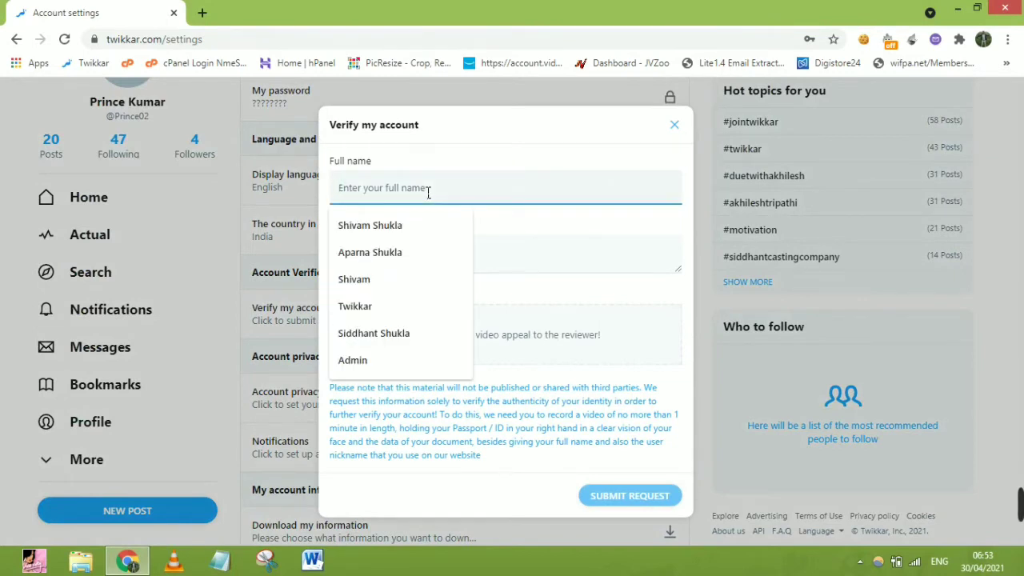
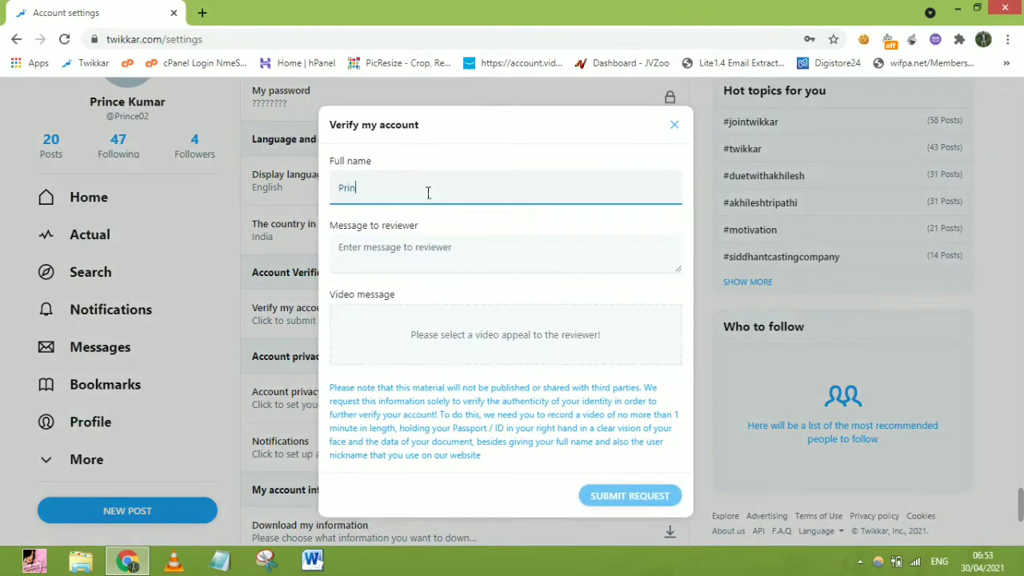
key(Tab)
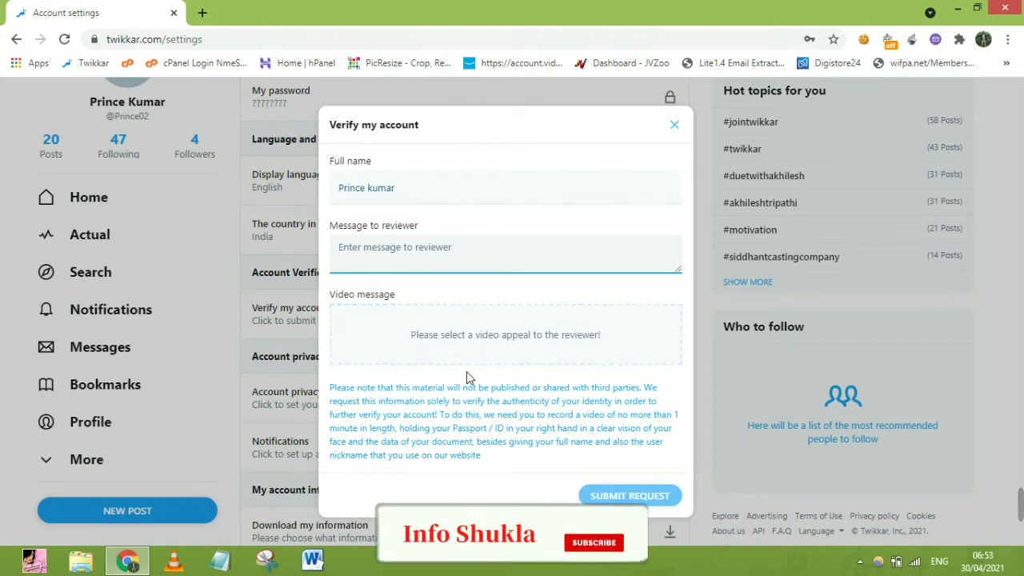
drag(328, 389, 439, 395)
click(439, 395)
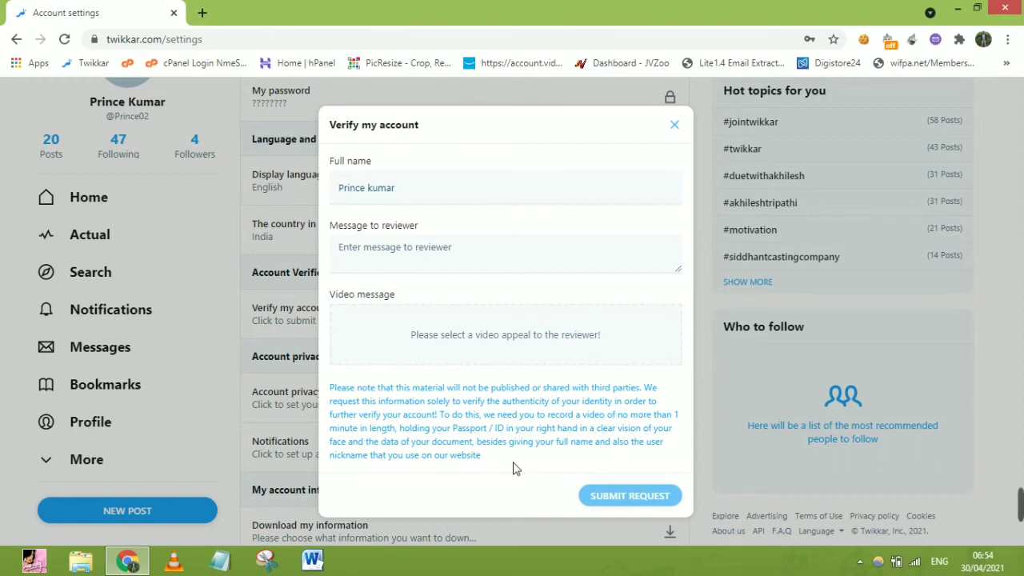
Step: Write the reviewer message 'i am an ceo of ram film production', correcting a stray typo
click(447, 249)
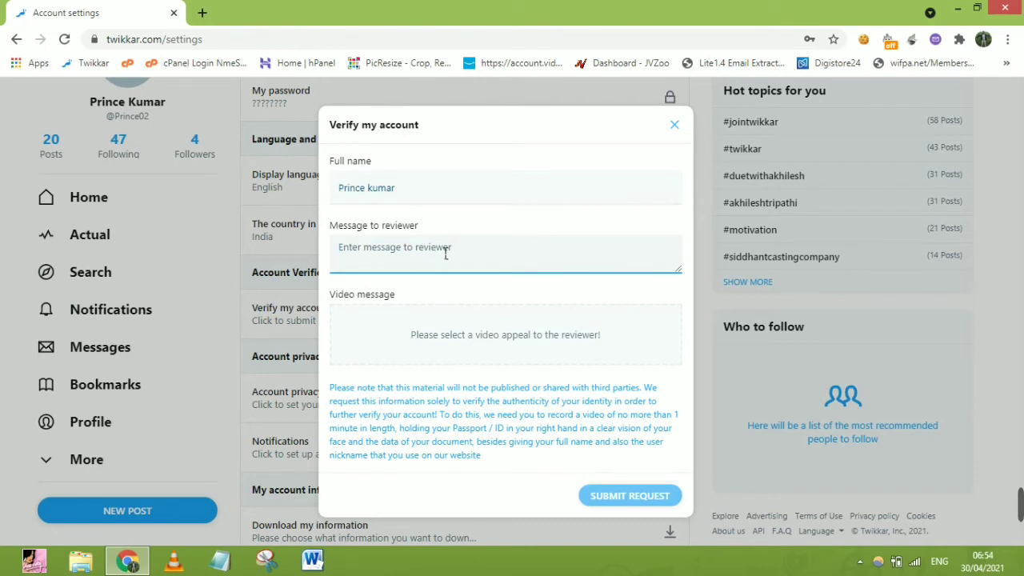
text(i am an ce)
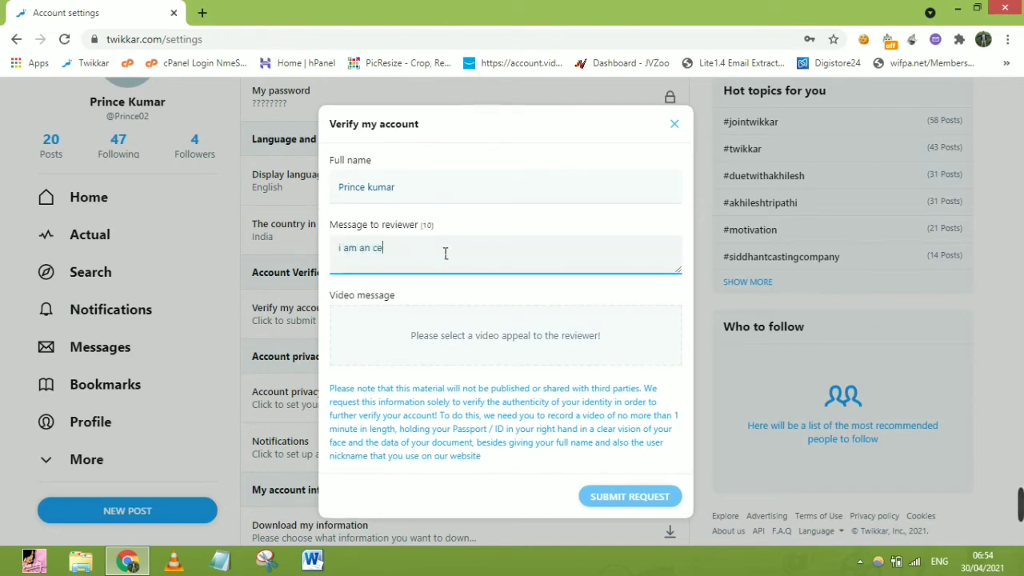
text(o of ram)
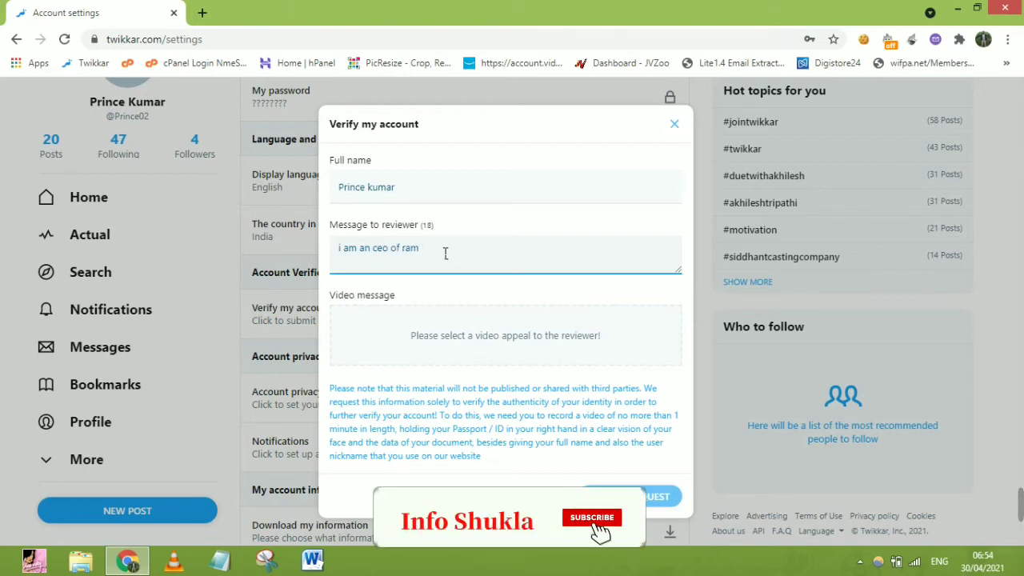
text(or)
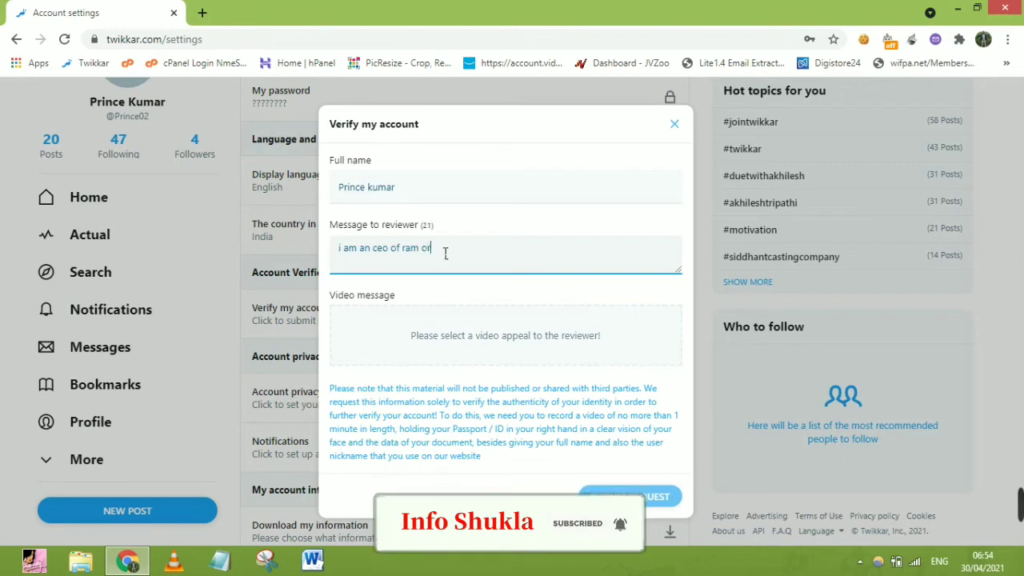
key(BackSpace)
text(film production)
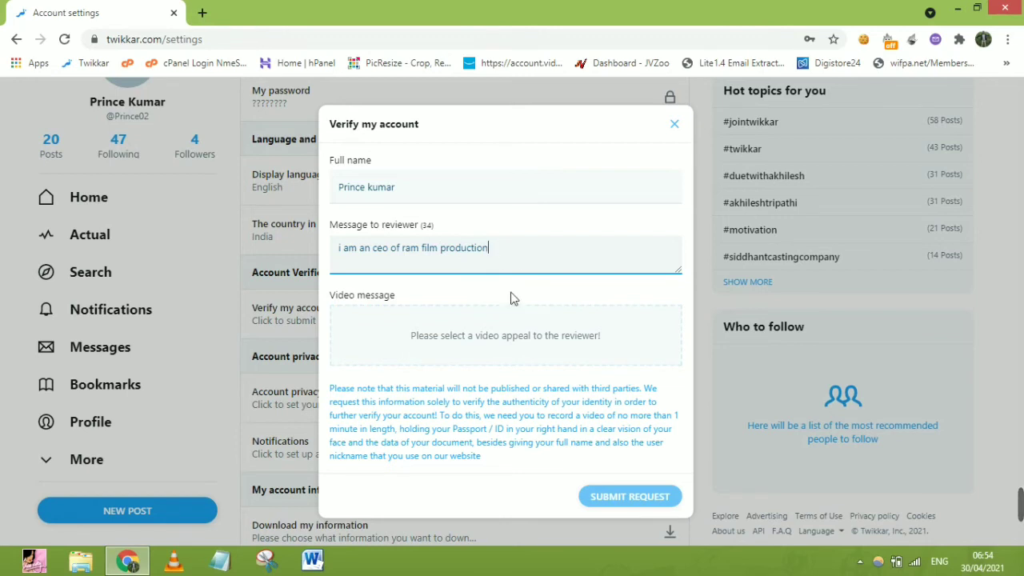
click(512, 338)
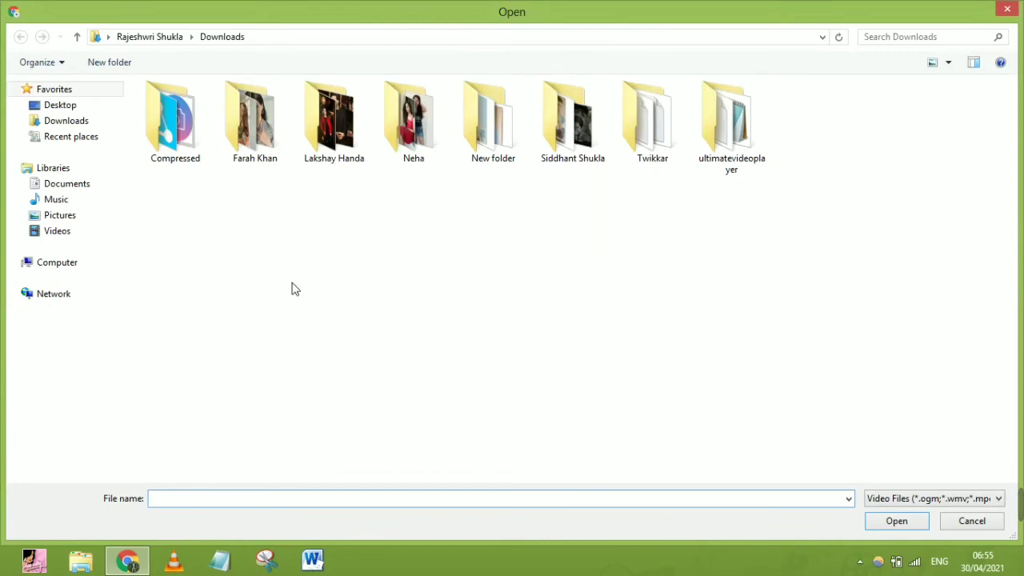
Step: Attach 2xh0jRoPUXvV1cqT.mp4 from the Videos library as the verification video
click(69, 232)
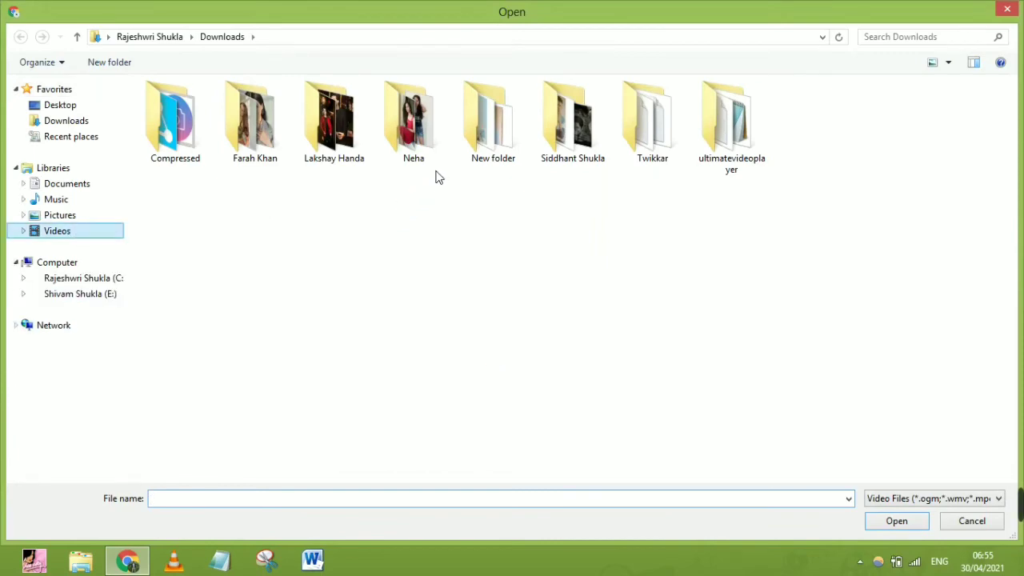
click(435, 143)
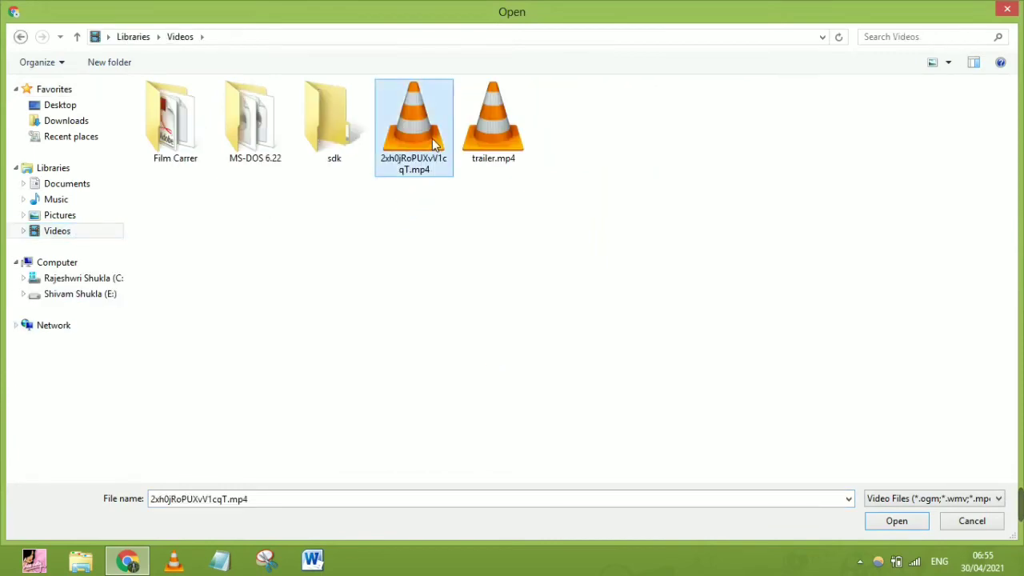
double_click(434, 142)
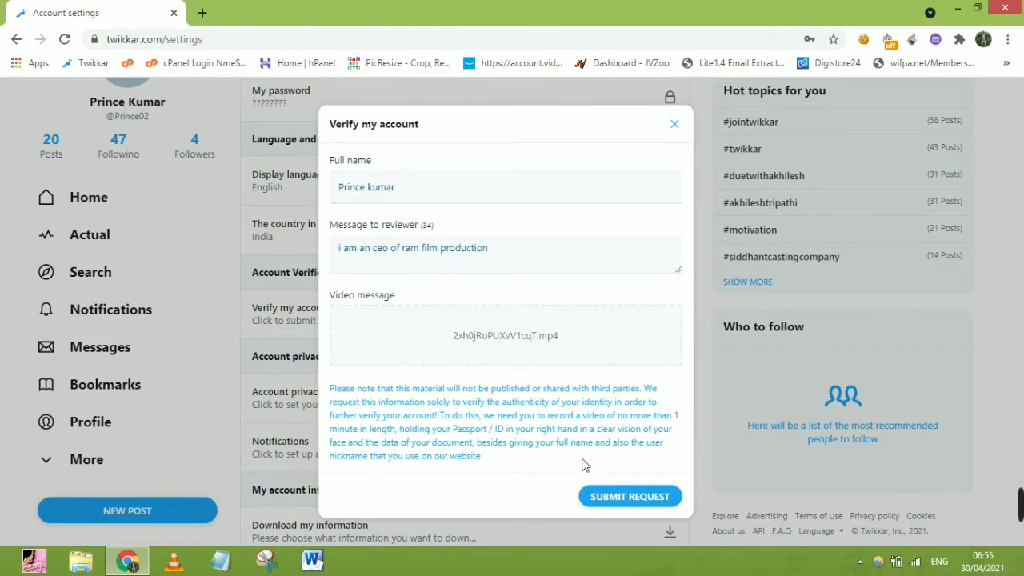
Step: Submit the verification request and read the received-and-under-consideration confirmation
click(652, 500)
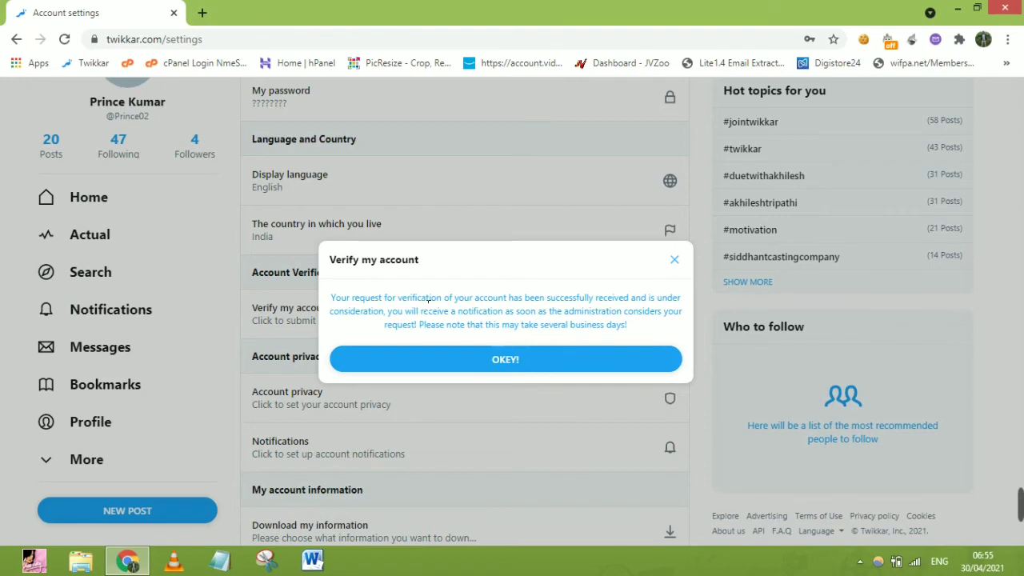
drag(410, 300, 470, 298)
click(466, 297)
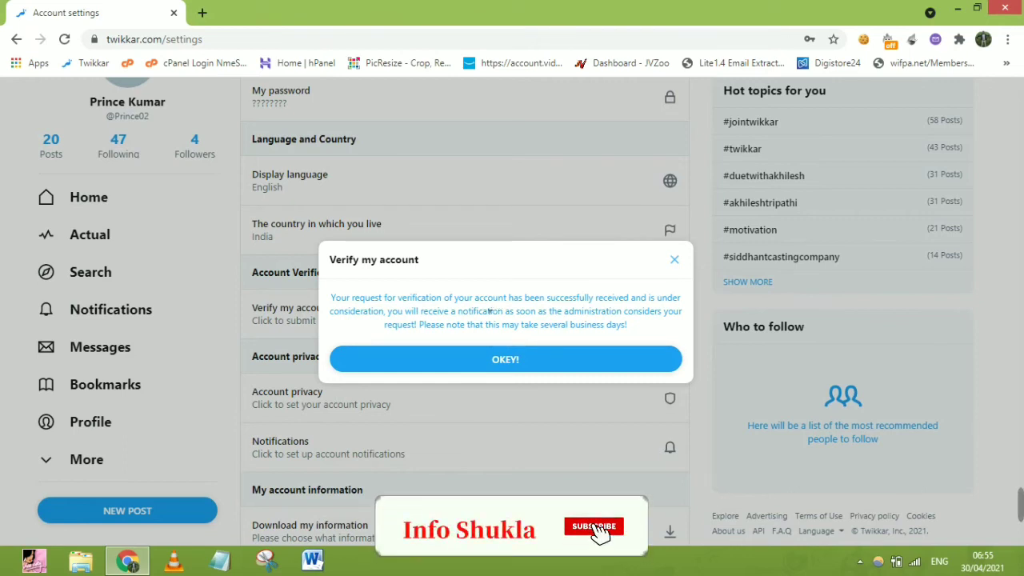
drag(444, 298, 509, 298)
click(509, 297)
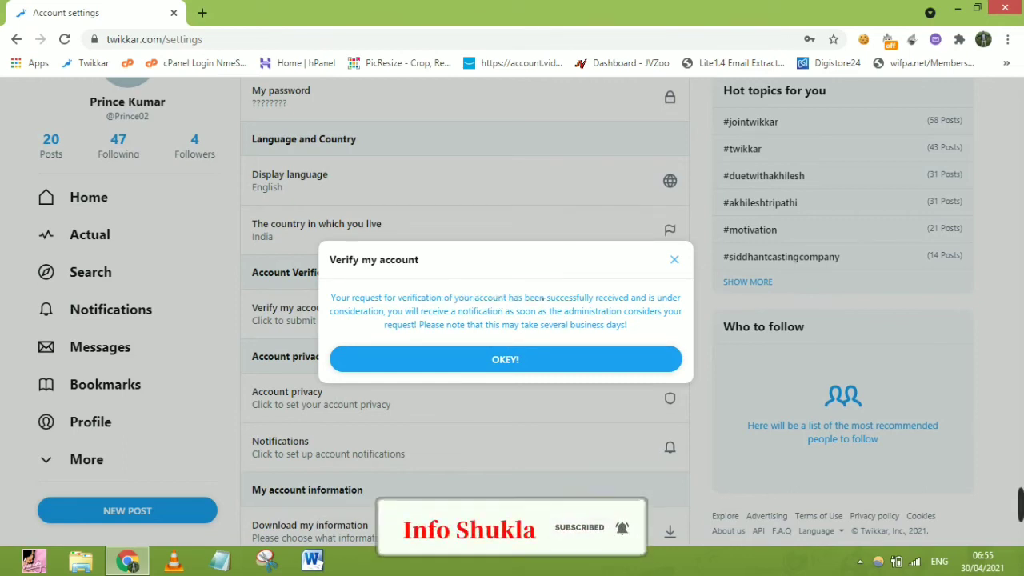
drag(629, 327, 512, 328)
click(436, 330)
click(513, 328)
Step: Dismiss the confirmation with OKEY!, returning to the account settings page
click(518, 356)
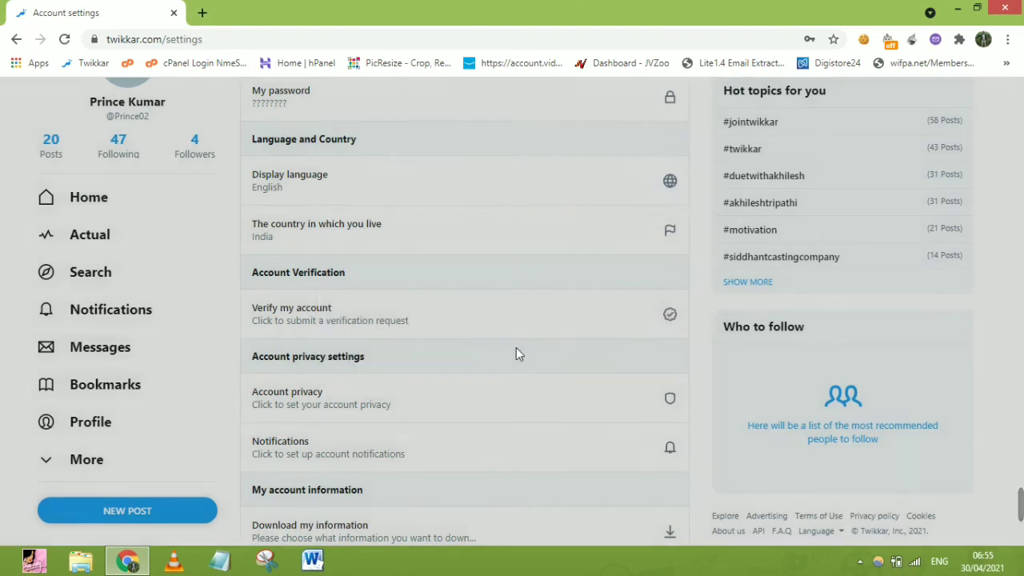
click(398, 329)
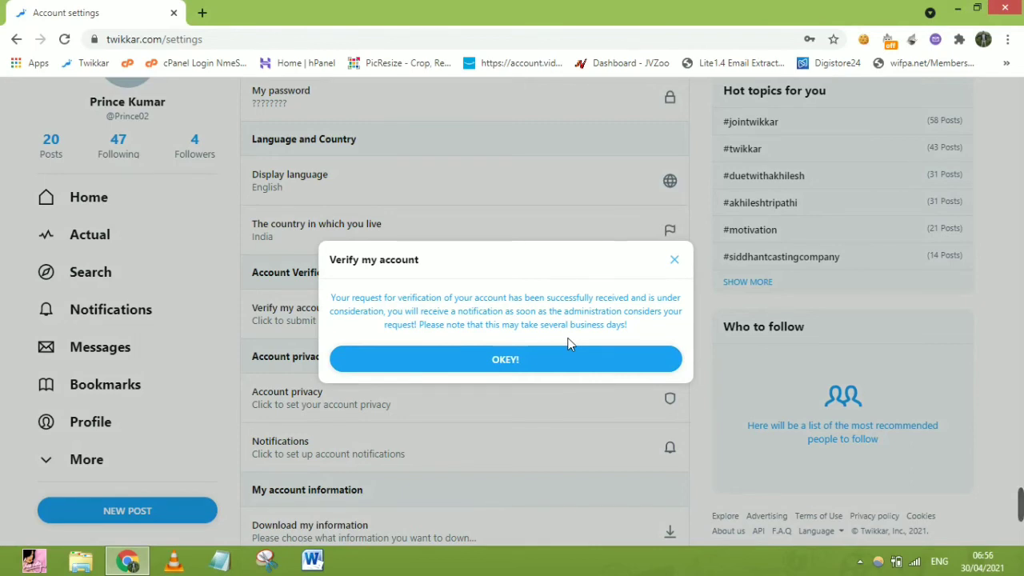
click(527, 362)
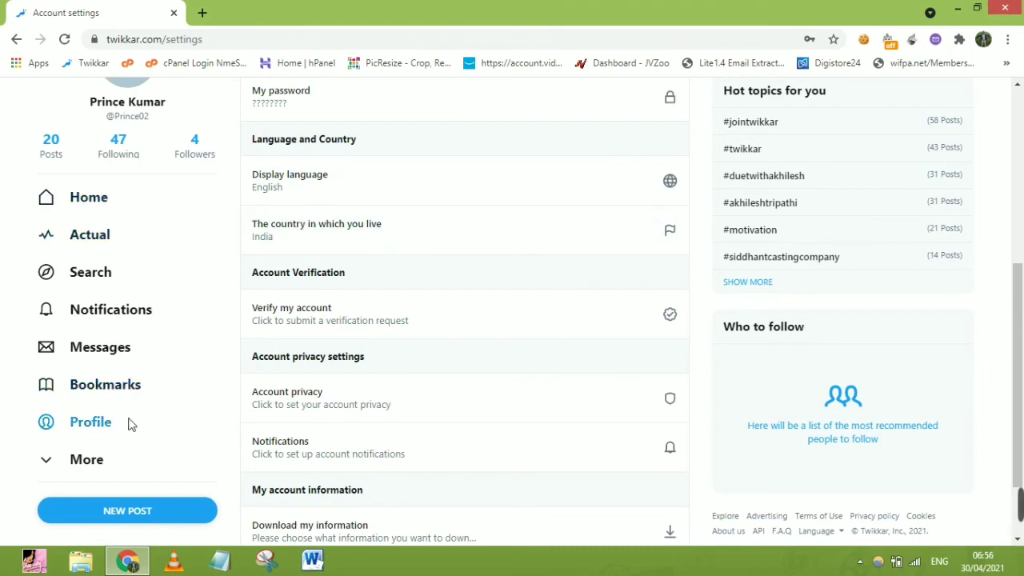
Step: View your profile, reviewing the display name, bio 'Actor | Shayar | Traveller' and location India
click(104, 424)
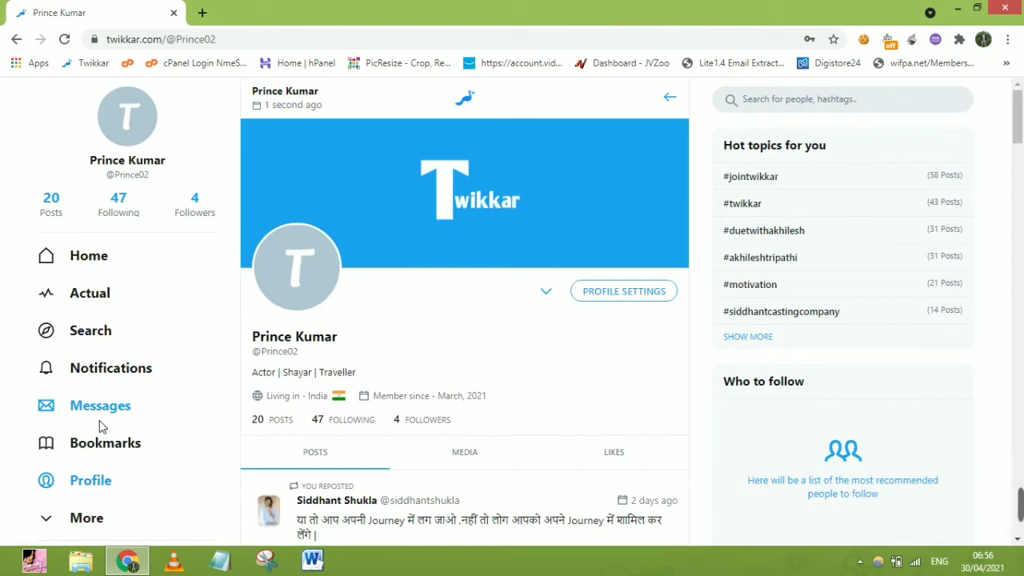
mouse_move(336, 238)
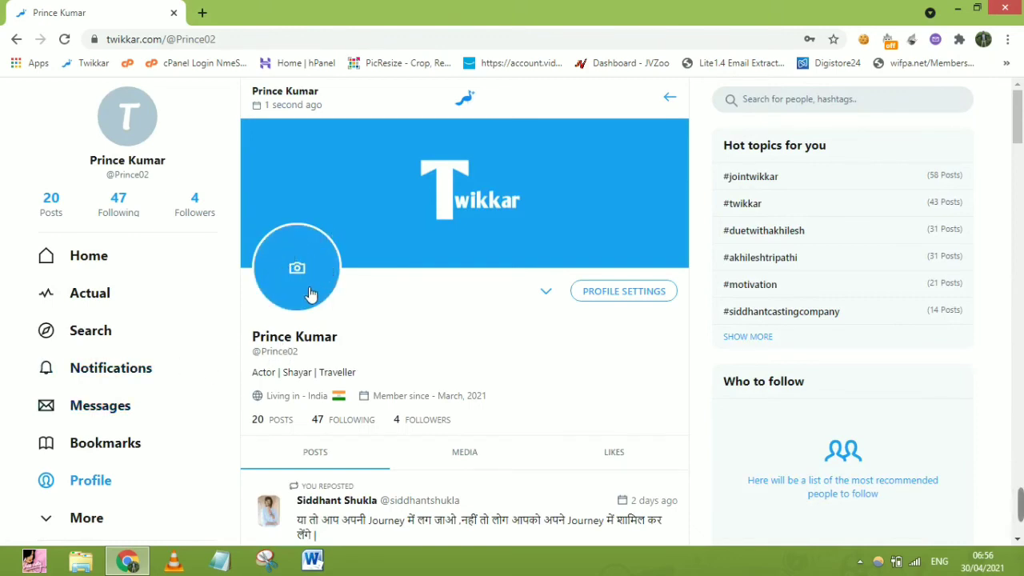
drag(253, 338, 324, 348)
click(326, 349)
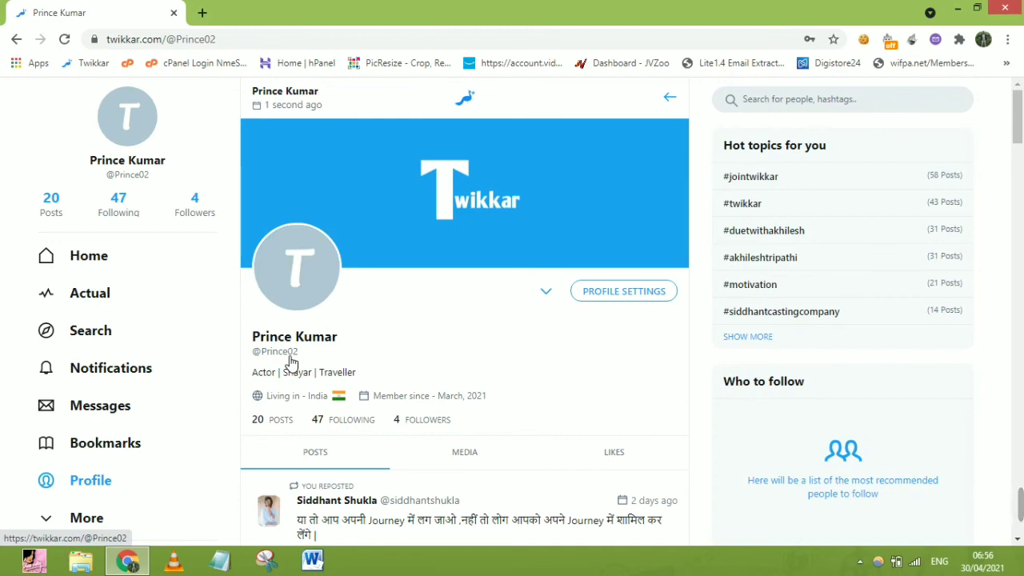
drag(248, 373, 382, 380)
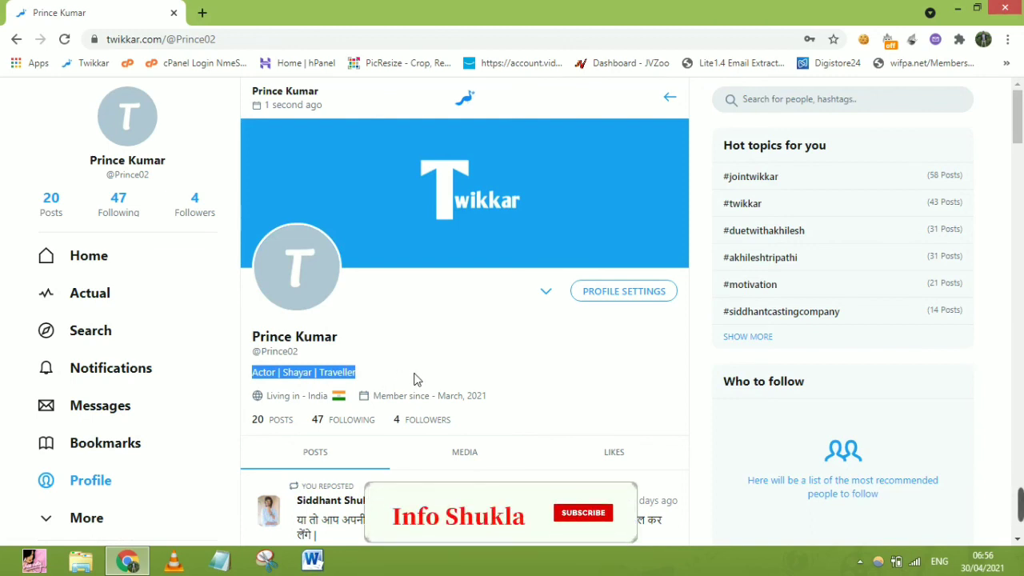
click(414, 379)
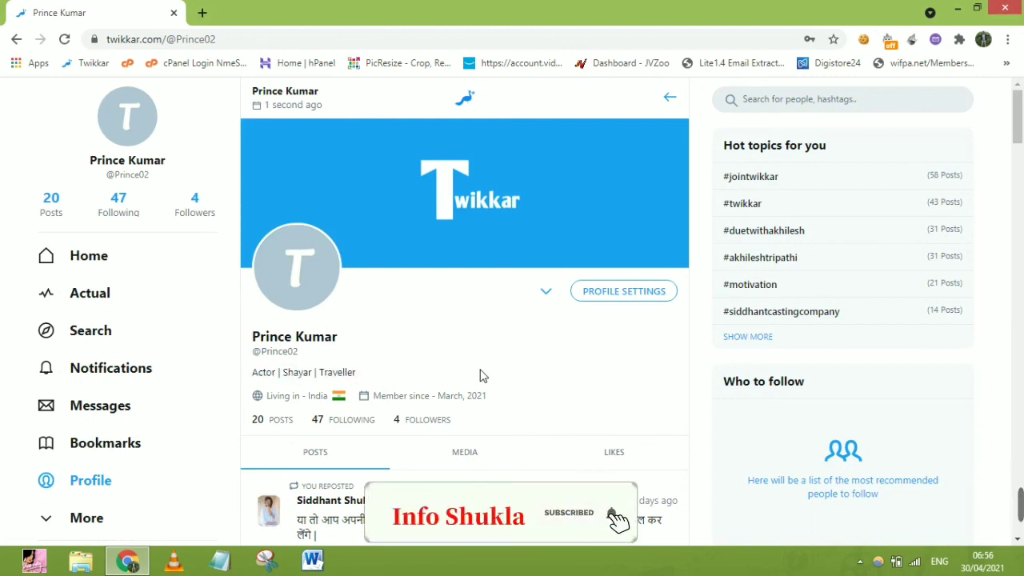
triple_click(549, 388)
click(548, 390)
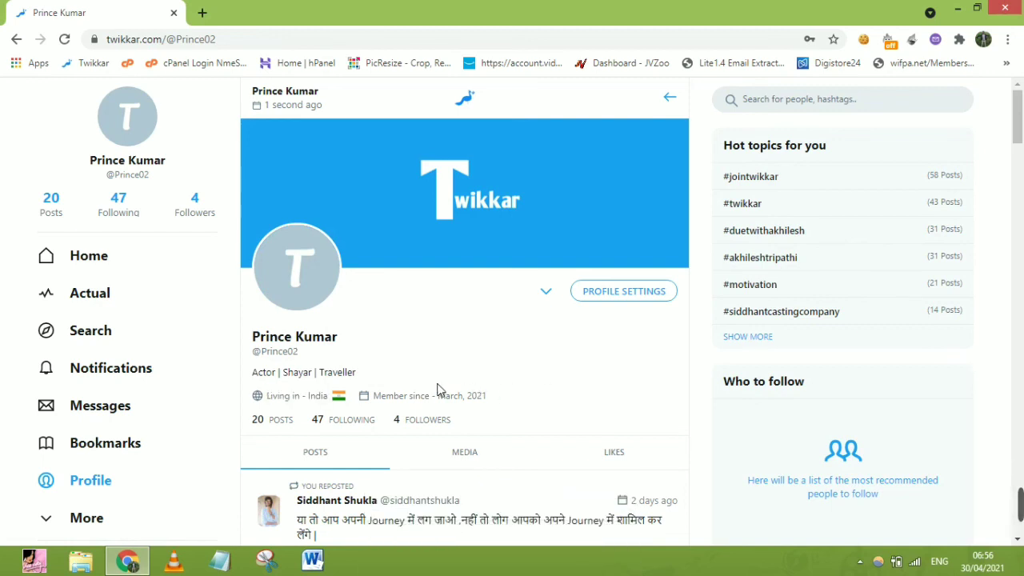